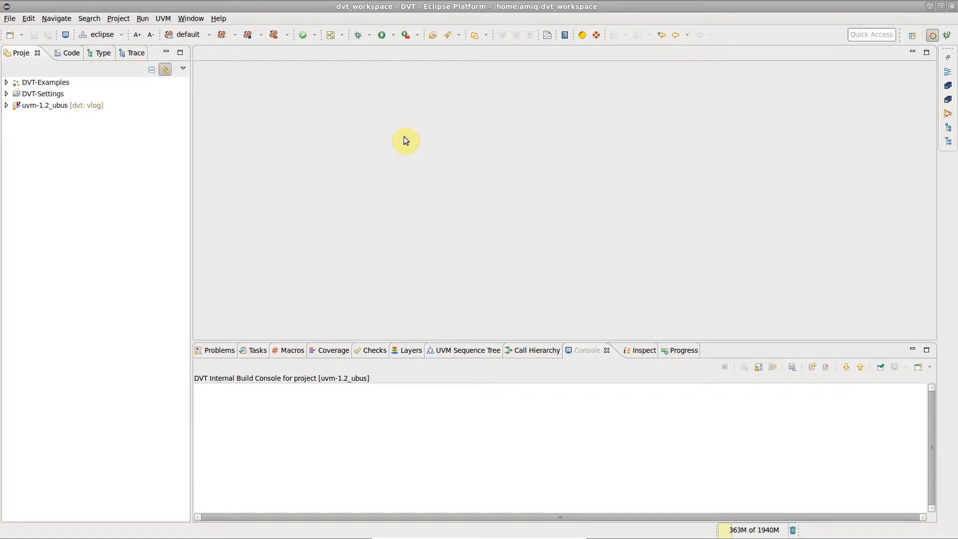
# Lint the uvm-1.2_ubus project with All Verissimo UVM Rules from its context menu.
pyautogui.rightClick(135, 106)
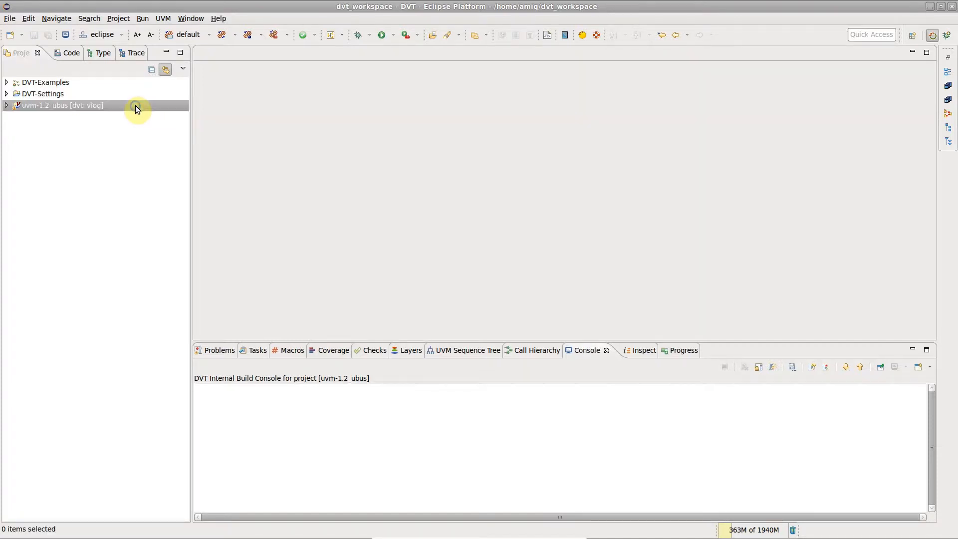
pyautogui.moveTo(190, 376)
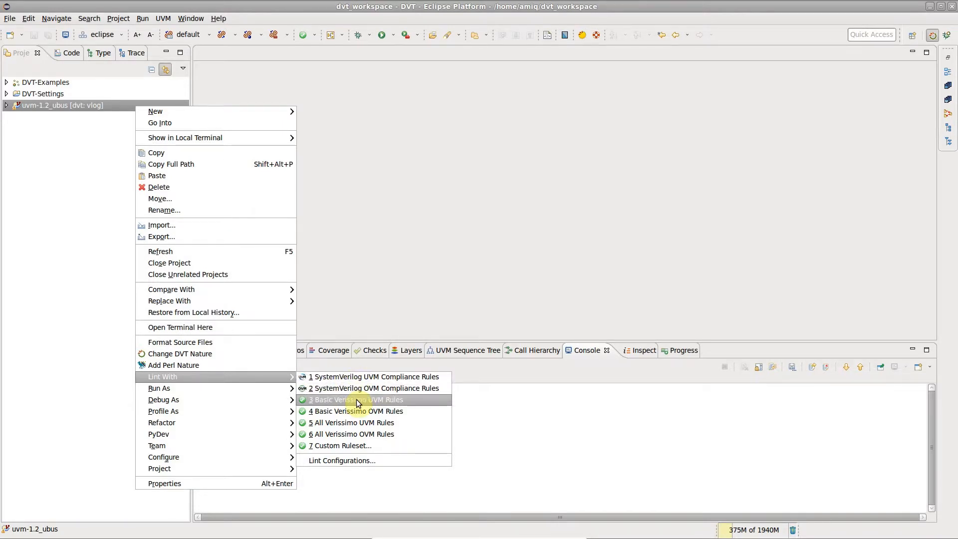
pyautogui.click(358, 424)
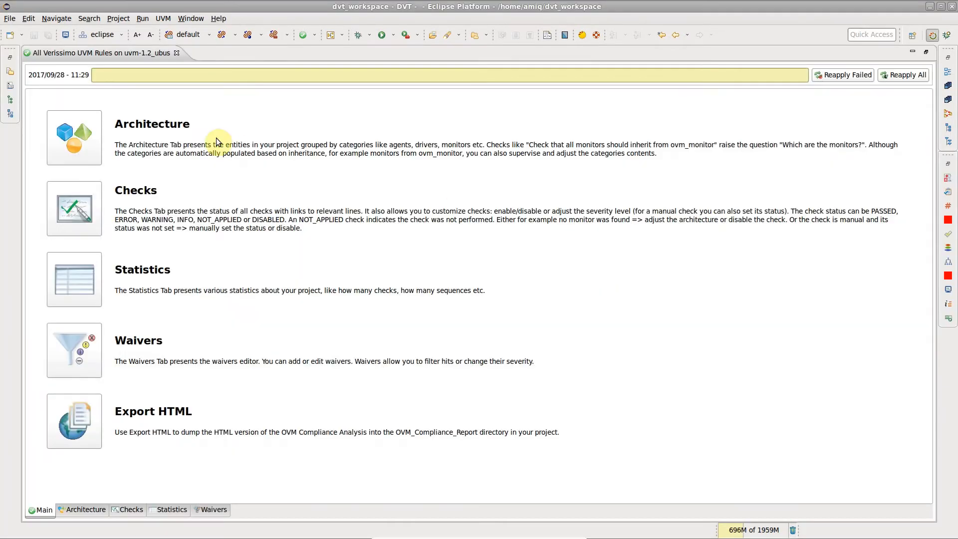
# Discard the all-rules report and lint uvm-1.2_ubus with verissimo_custom_ruleset.xml, scoring 74% (44/59 checks).
pyautogui.click(177, 52)
pyautogui.click(7, 106)
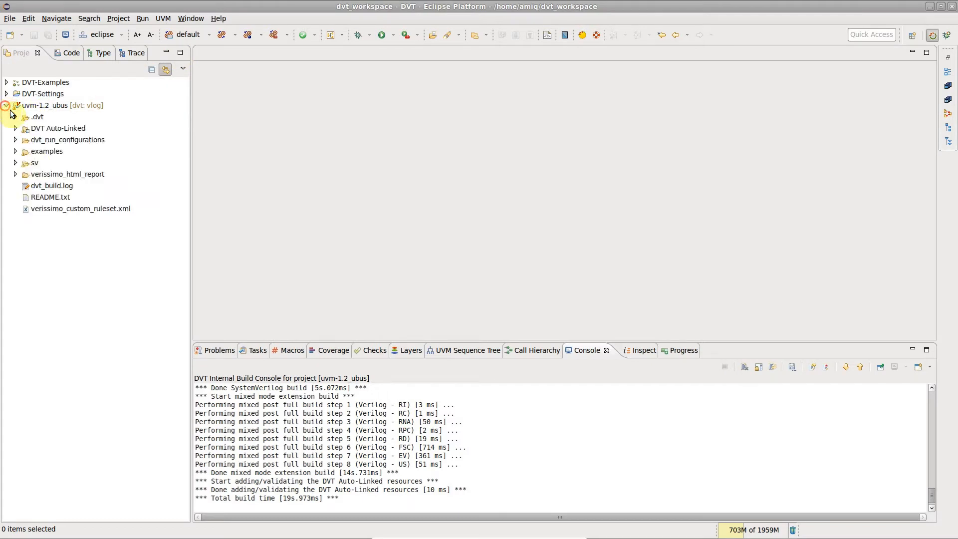
pyautogui.click(56, 208)
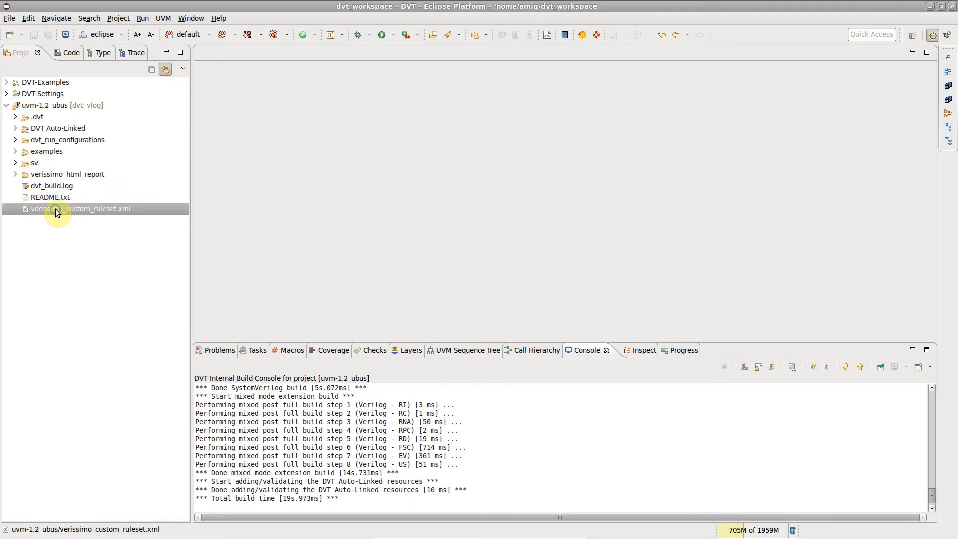
pyautogui.rightClick(55, 209)
pyautogui.moveTo(83, 437)
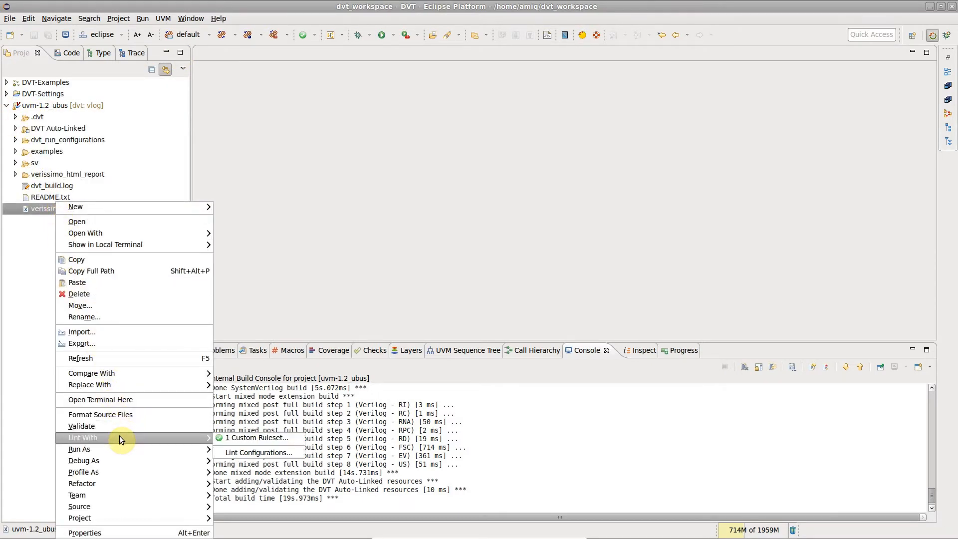
pyautogui.click(239, 436)
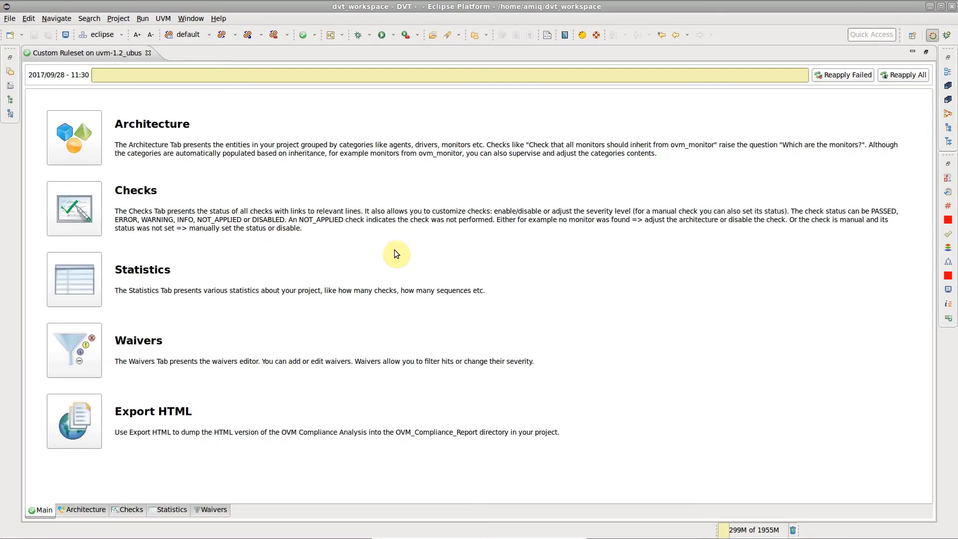
# From the Checks list, select failing check SVTB.31.2.0 and jump to ubus_tb_top.sv line 22 (UBUS_ADDR_WIDTH).
pyautogui.click(150, 208)
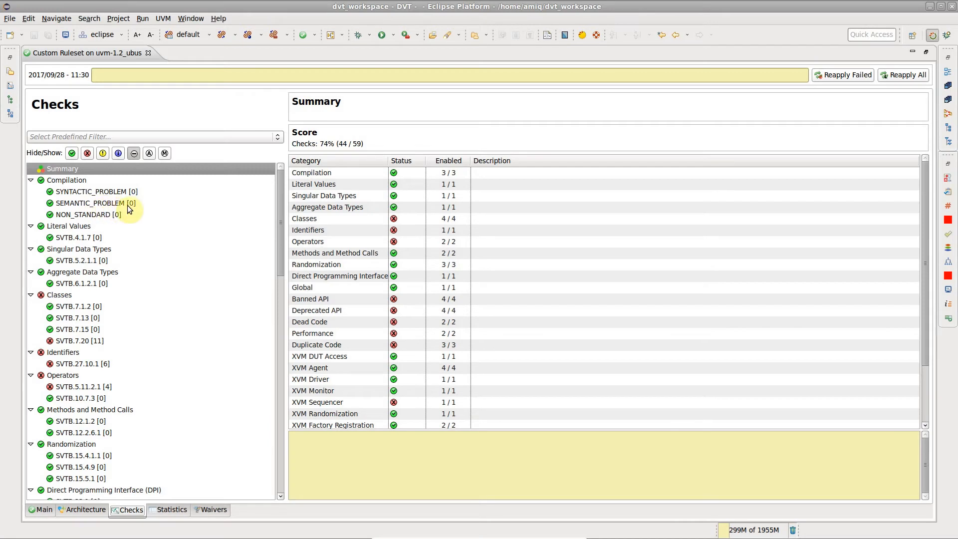
pyautogui.scroll(-5, 127, 205)
pyautogui.scroll(-5, 150, 206)
pyautogui.scroll(-5, 182, 205)
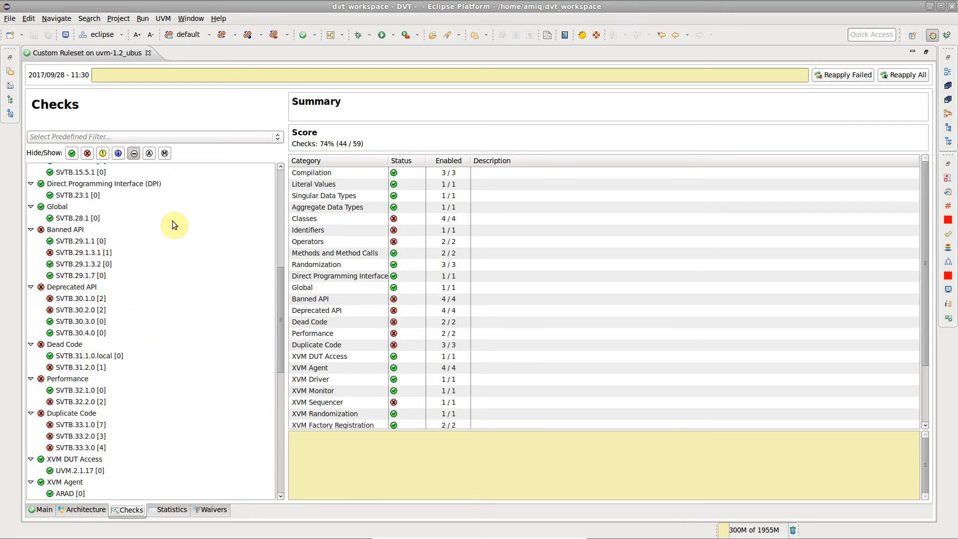
pyautogui.click(98, 368)
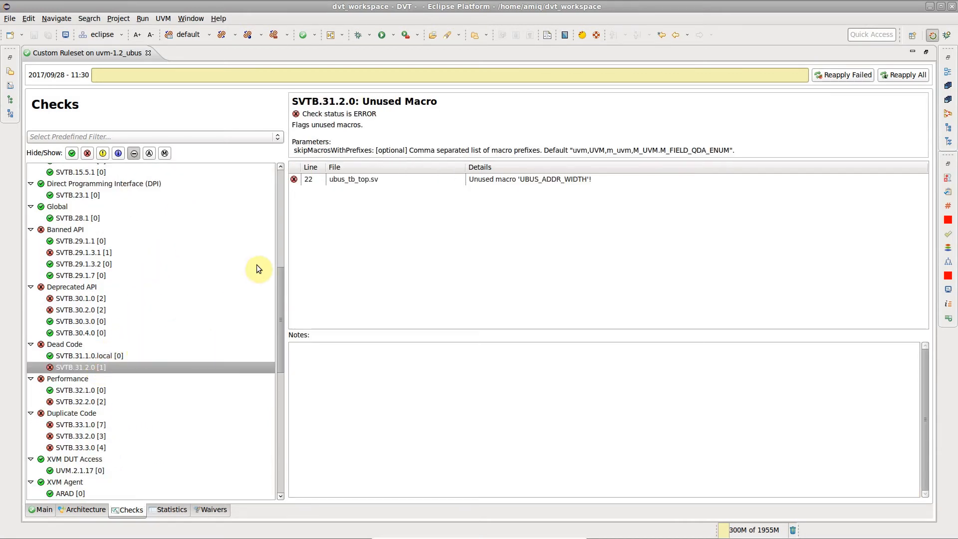
pyautogui.doubleClick(395, 179)
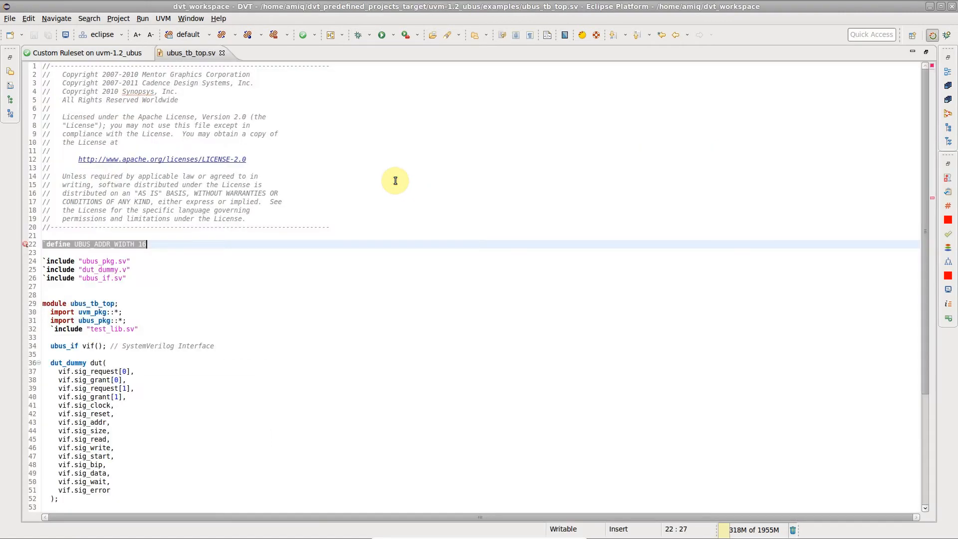